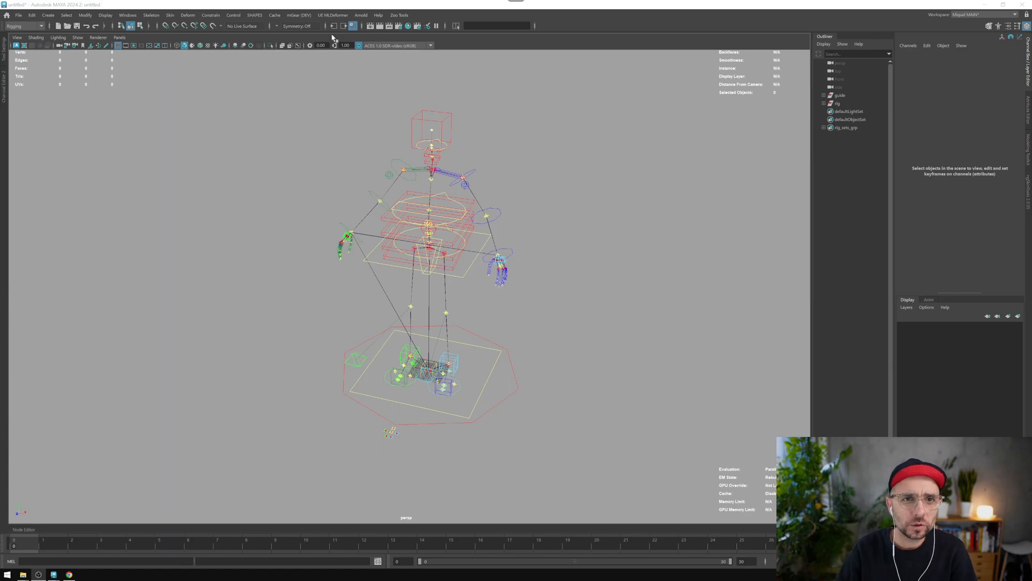
Step: Tear off the mGear Shifter submenu as a floating window placed to the right
{"action": "left_click", "coordinate": [300, 17]}
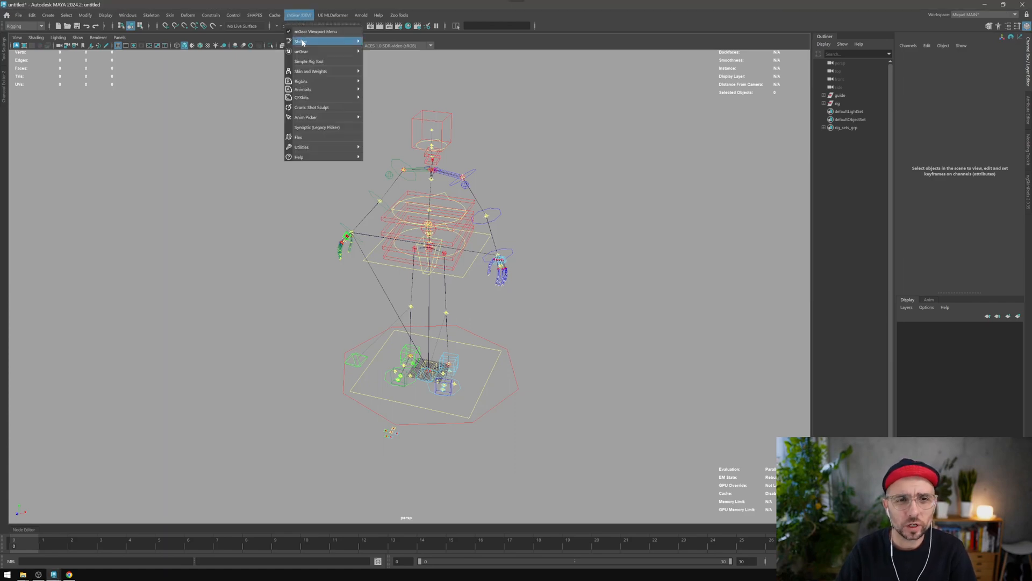
{"action": "left_click", "coordinate": [383, 37]}
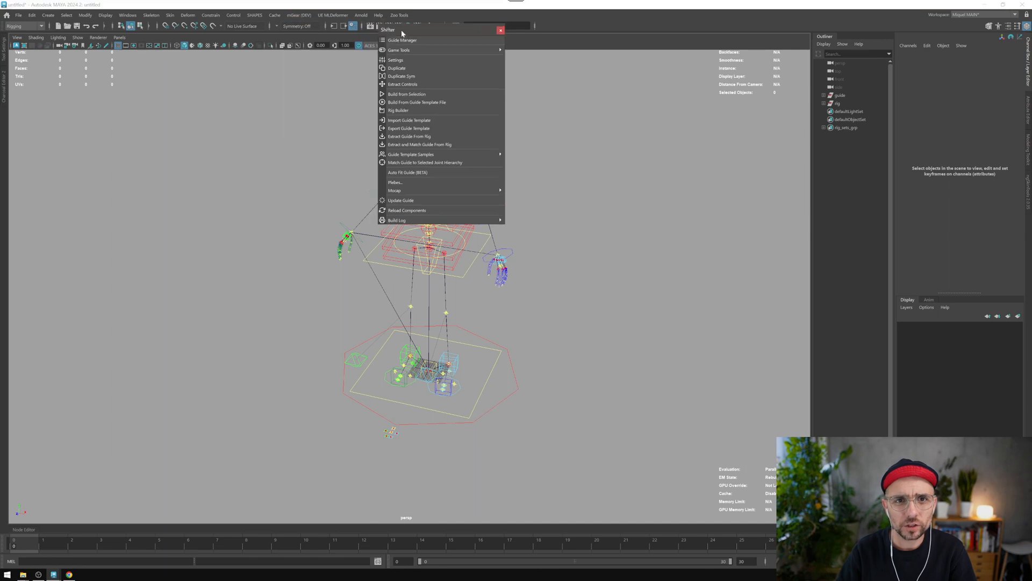
{"action": "left_click_drag", "start_coordinate": [399, 28], "coordinate": [553, 43]}
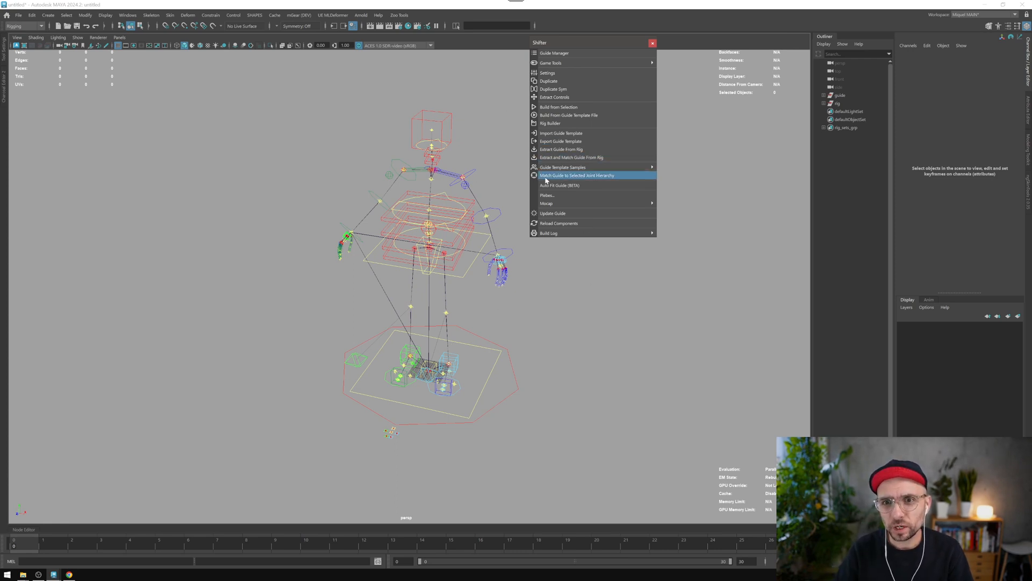
Step: Scale world_ctl to about 1.48, move the rig away, then select the root joint hierarchy
{"action": "left_click", "coordinate": [467, 388]}
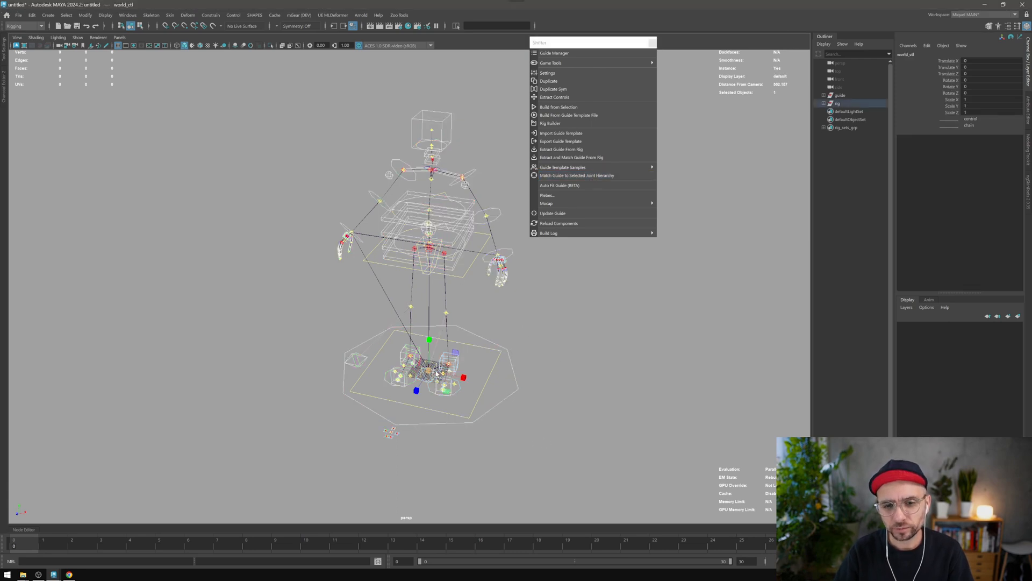
{"action": "middle_click_drag", "start_coordinate": [473, 374], "coordinate": [479, 406]}
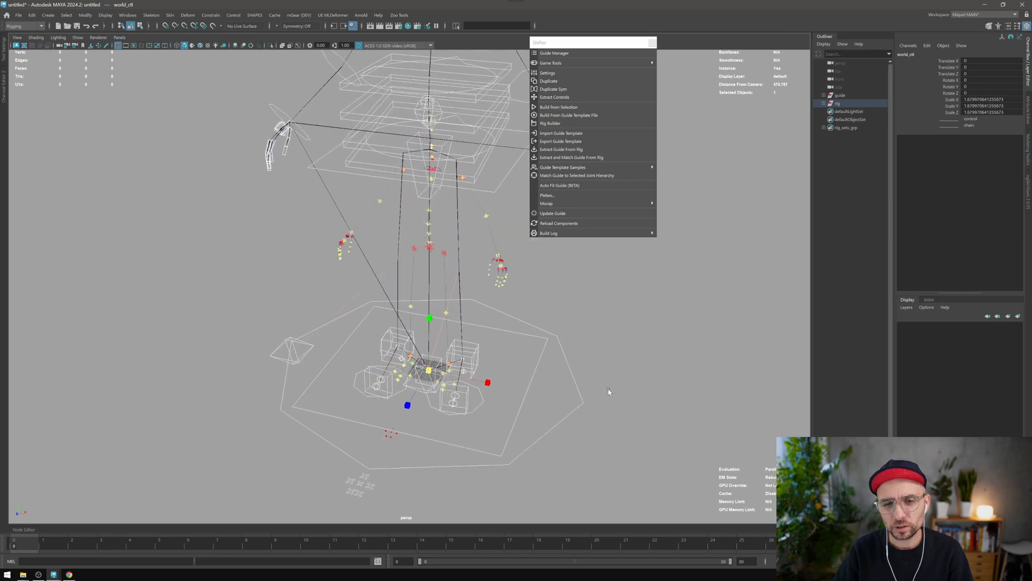
{"action": "mouse_move", "coordinate": [479, 406]}
{"action": "middle_mouse_down"}
{"action": "mouse_move", "coordinate": [503, 319]}
{"action": "mouse_move", "coordinate": [339, 307]}
{"action": "middle_mouse_up"}
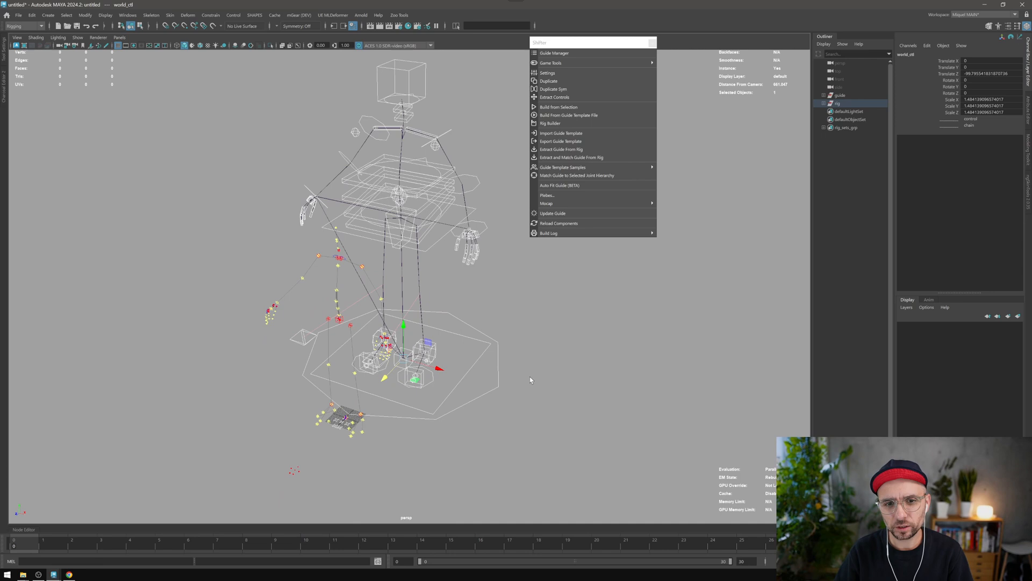
{"action": "left_click", "coordinate": [309, 302]}
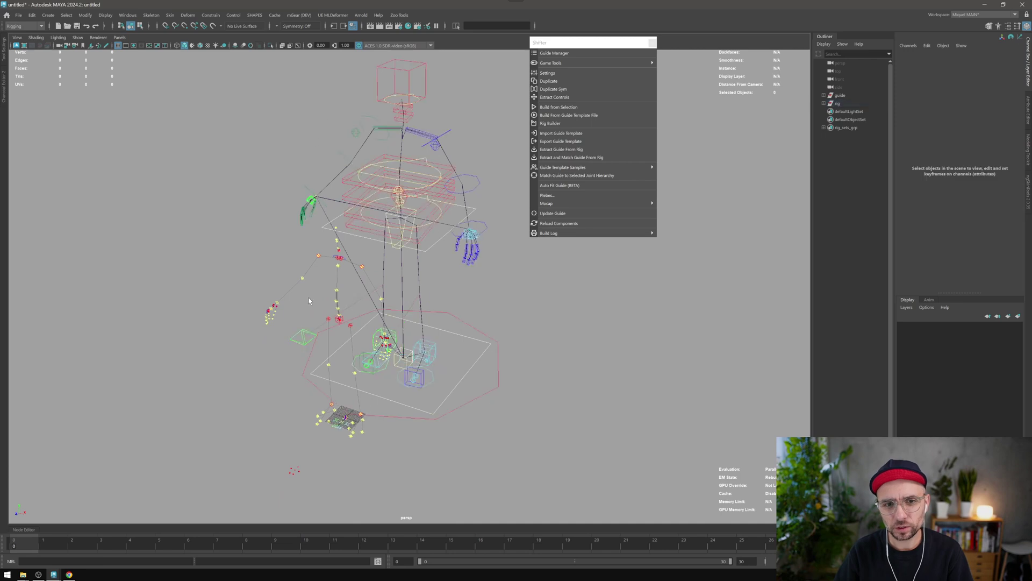
{"action": "left_click", "coordinate": [402, 298]}
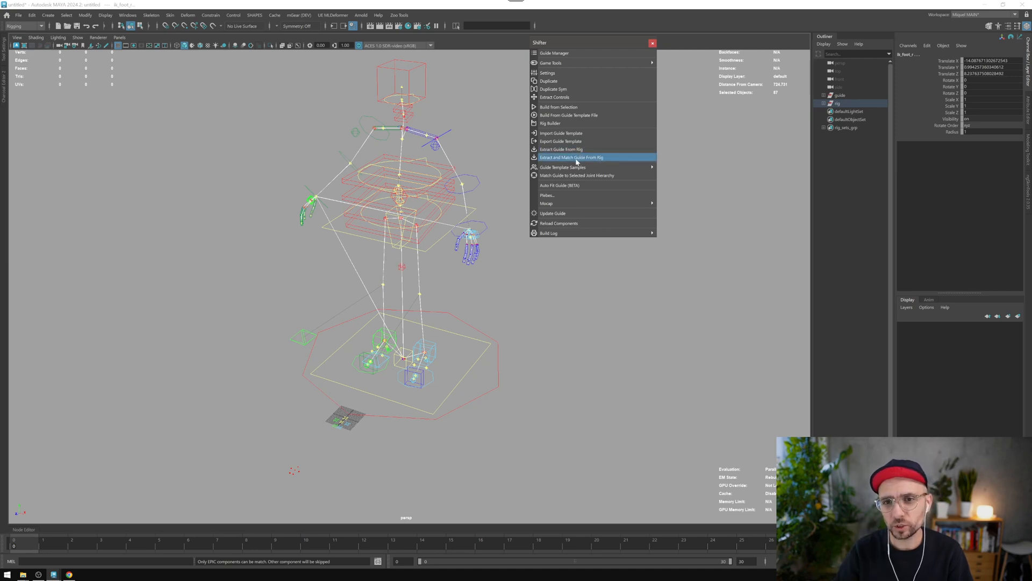
Step: Extract a guide from the rig matched to the transformed root joint hierarchy
{"action": "left_click", "coordinate": [593, 160]}
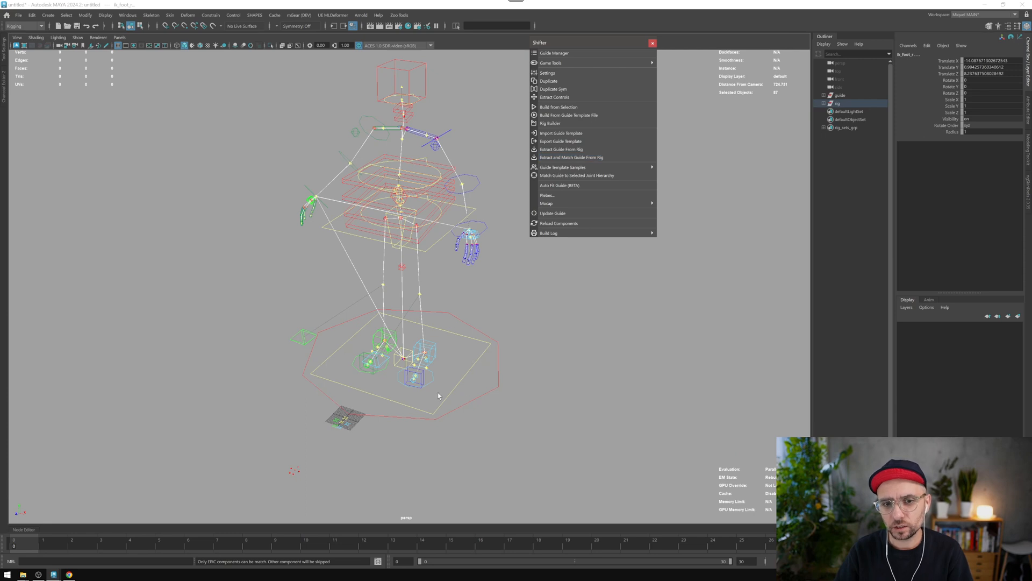
{"action": "mouse_move", "coordinate": [564, 63]}
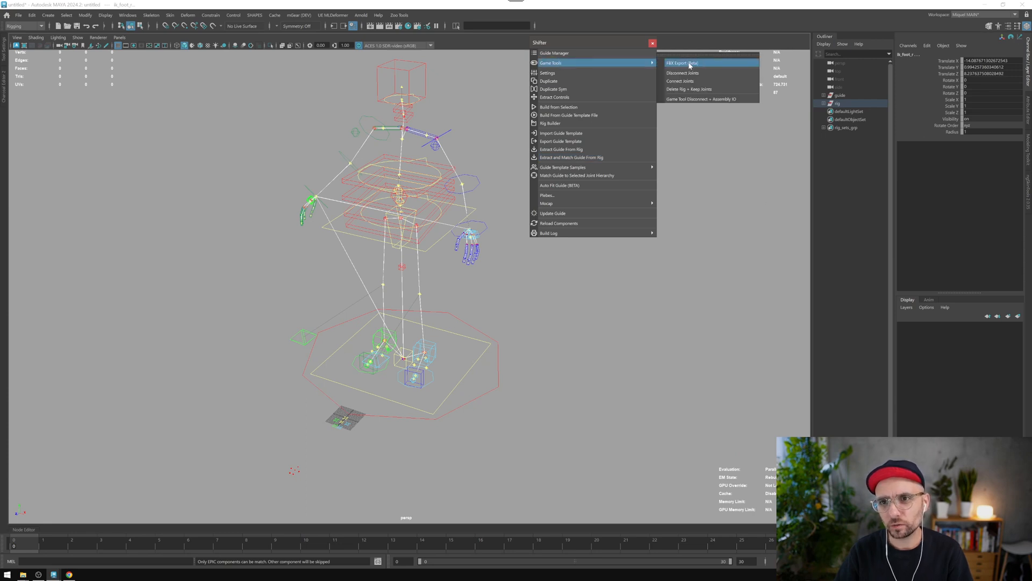
Step: Delete the rig while keeping its joints, confirm, and move the guide away
{"action": "left_click", "coordinate": [678, 90]}
{"action": "left_click", "coordinate": [497, 297]}
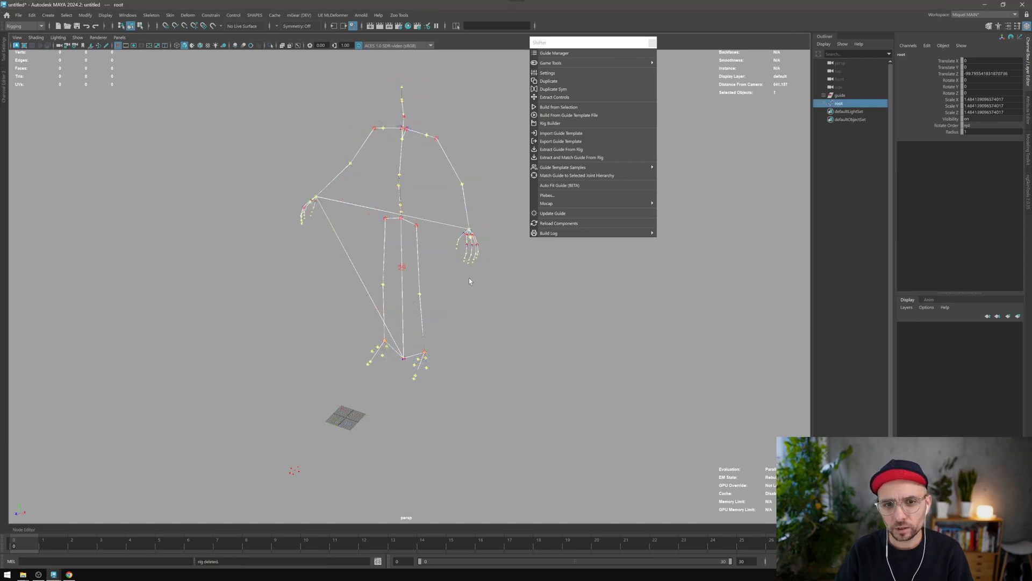
{"action": "left_click", "coordinate": [821, 97]}
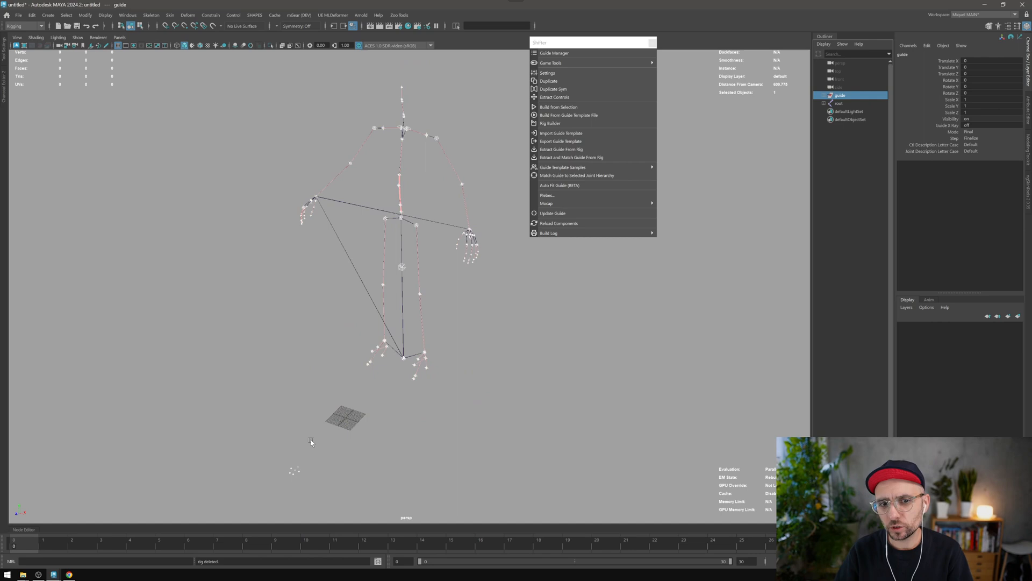
{"action": "key", "text": "w"}
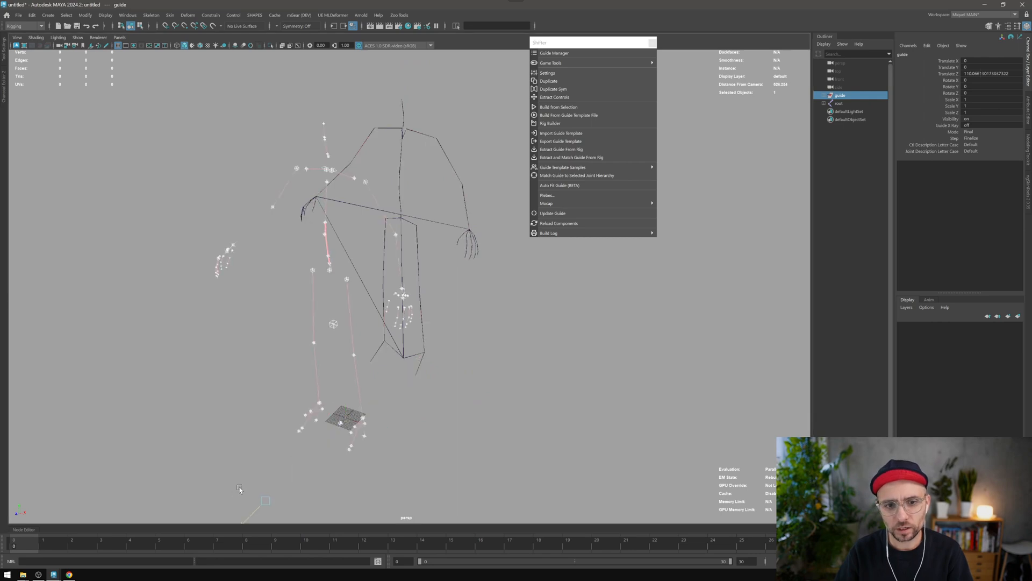
Step: Match the guide back onto the selected root joint hierarchy
{"action": "left_click", "coordinate": [565, 185]}
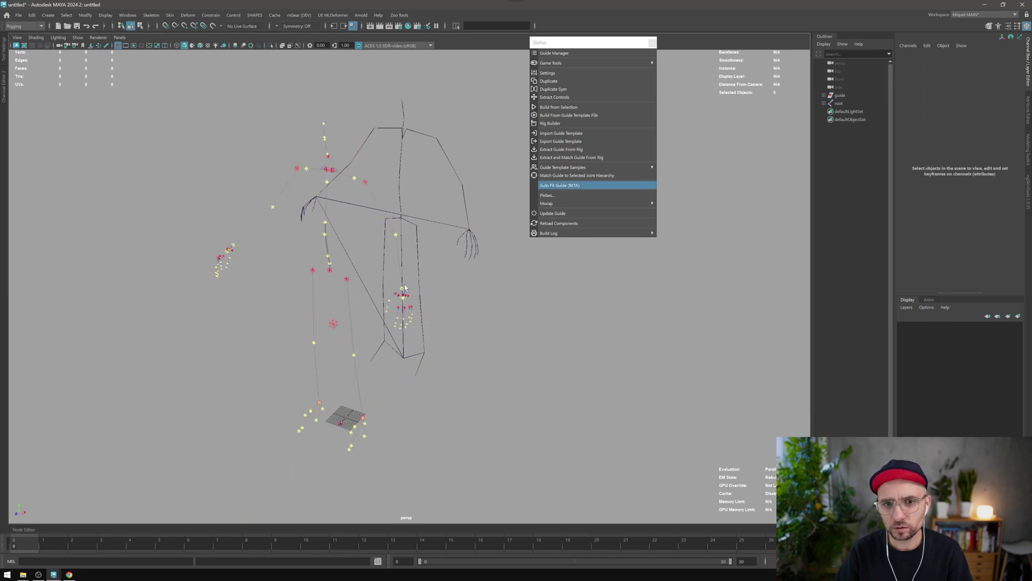
{"action": "left_click", "coordinate": [406, 348]}
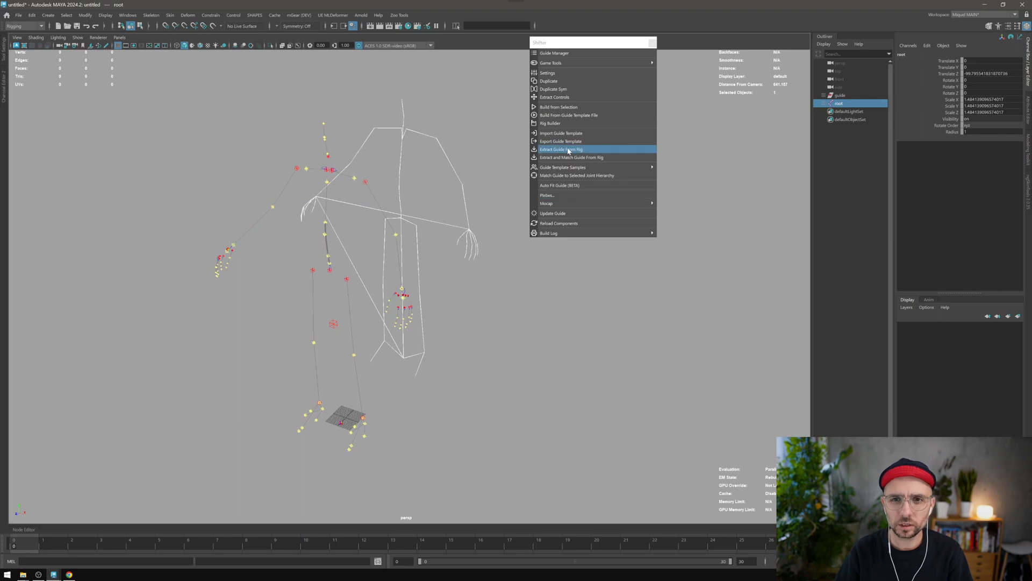
{"action": "left_click", "coordinate": [562, 175]}
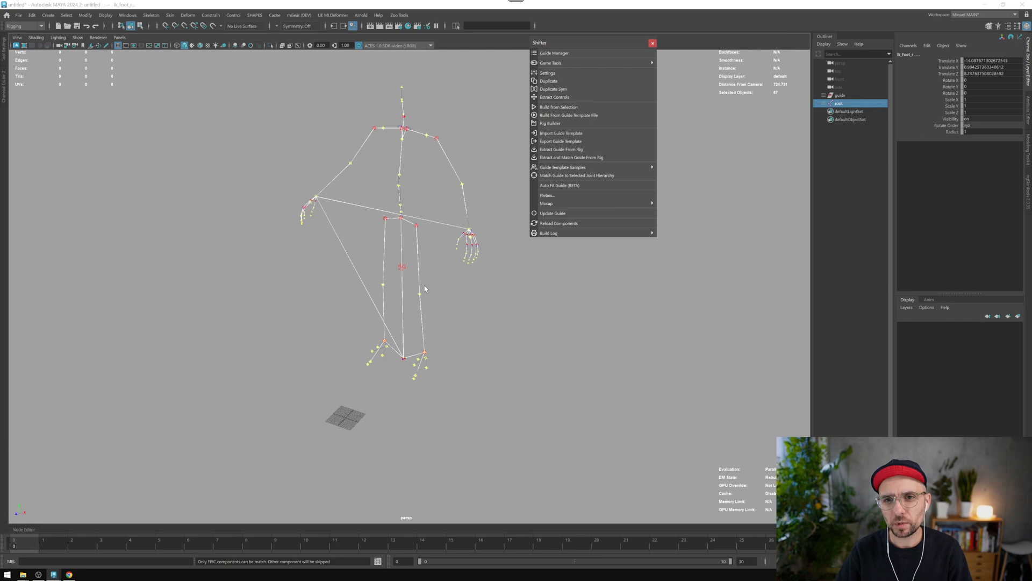
Step: Select the guide and bring up its mgear_guide_root settings window
{"action": "left_click", "coordinate": [844, 96]}
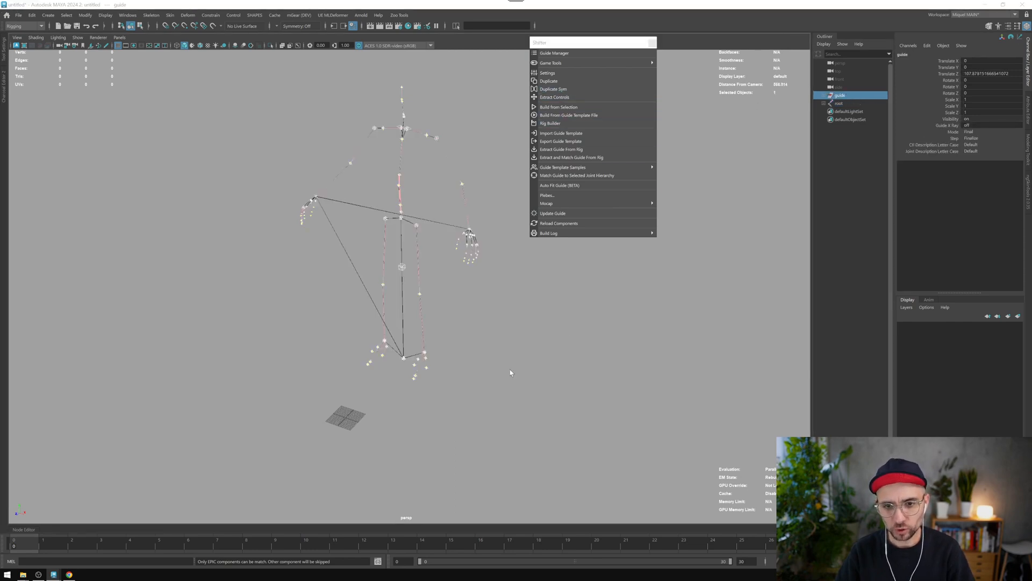
{"action": "key", "text": "alt+Tab"}
{"action": "left_click", "coordinate": [469, 288]}
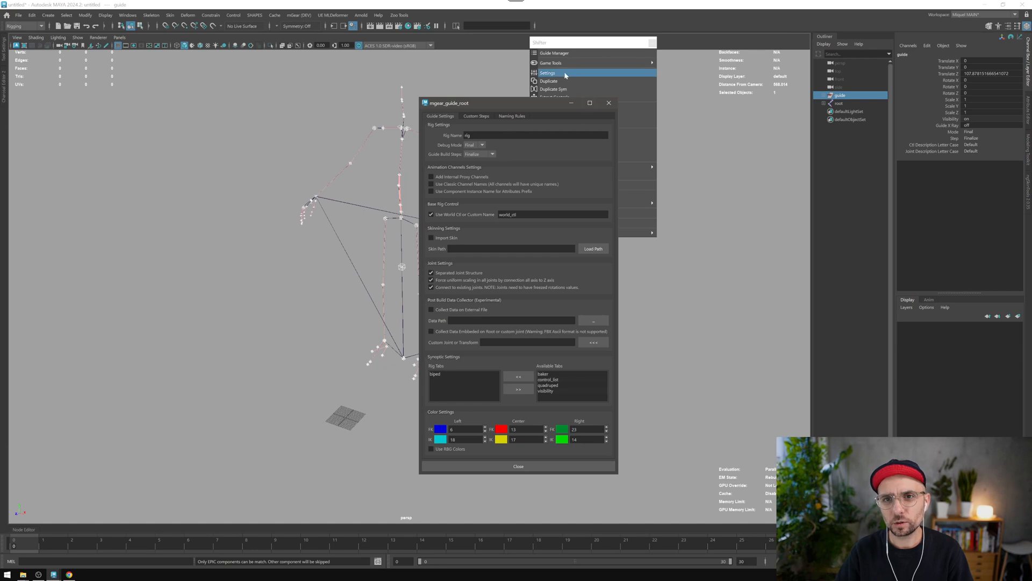
{"action": "left_click_drag", "start_coordinate": [537, 100], "coordinate": [192, 93]}
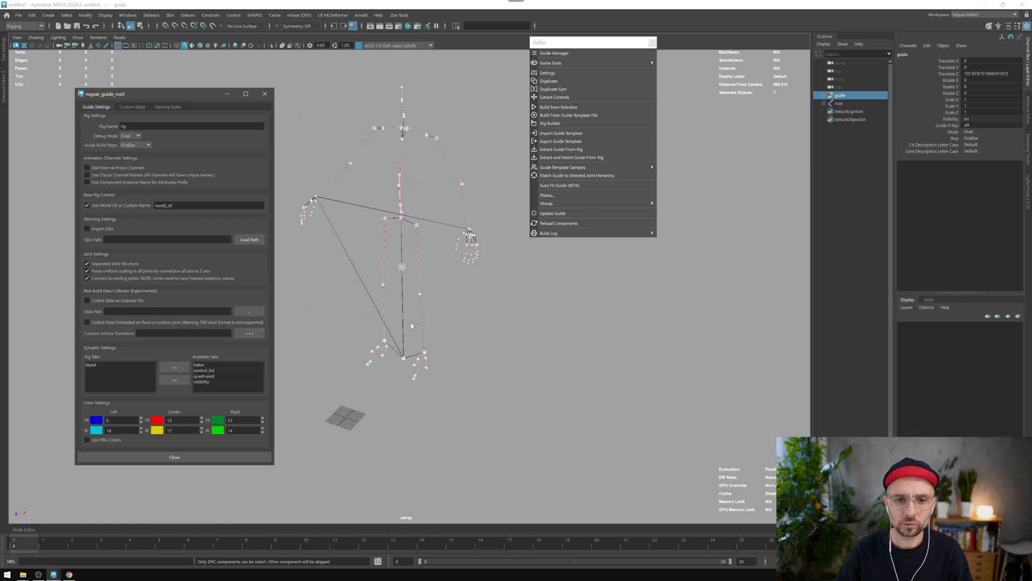
{"action": "left_click", "coordinate": [485, 346]}
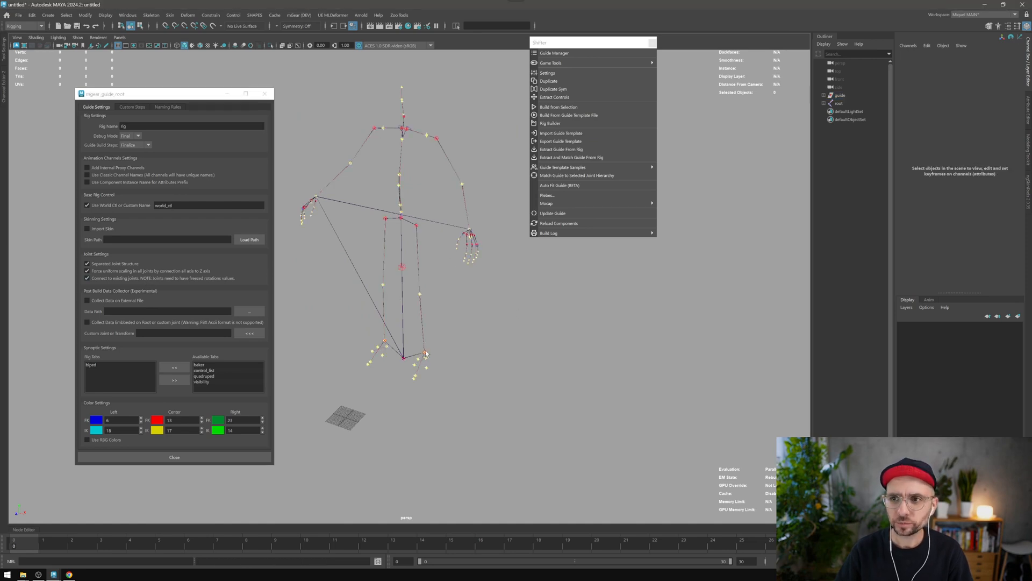
{"action": "left_click_drag", "start_coordinate": [426, 354], "coordinate": [421, 331], "text": "alt"}
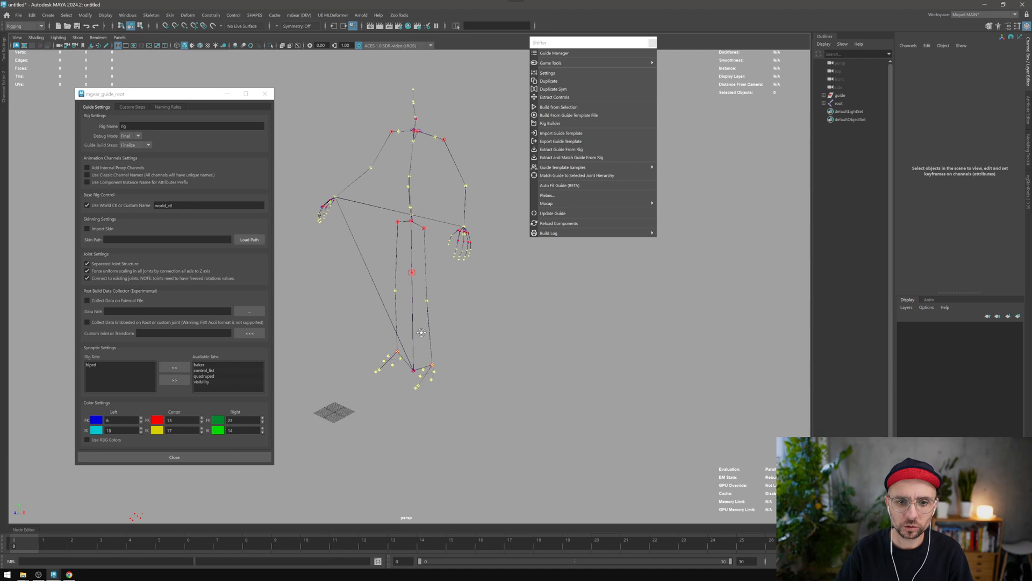
{"action": "middle_click_drag", "start_coordinate": [422, 332], "coordinate": [453, 372], "text": "alt"}
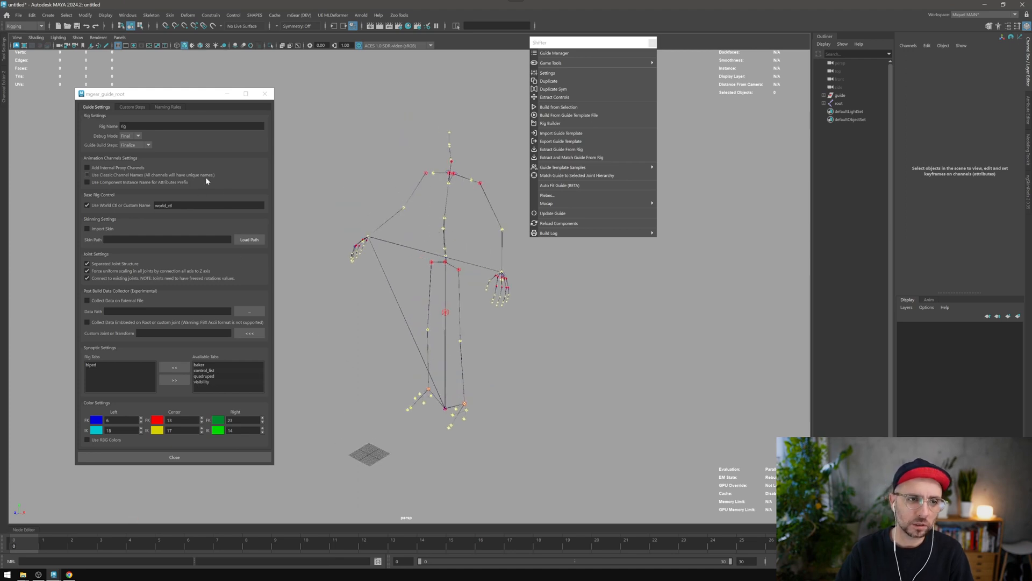
{"action": "left_click_drag", "start_coordinate": [428, 242], "coordinate": [433, 208], "text": "alt"}
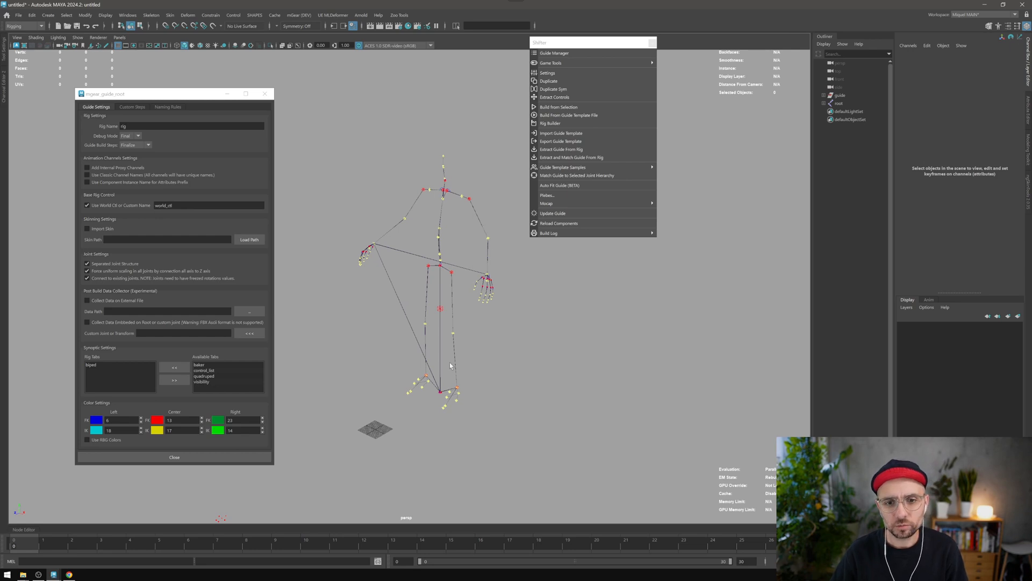
{"action": "left_click_drag", "start_coordinate": [450, 366], "coordinate": [492, 395], "text": "alt"}
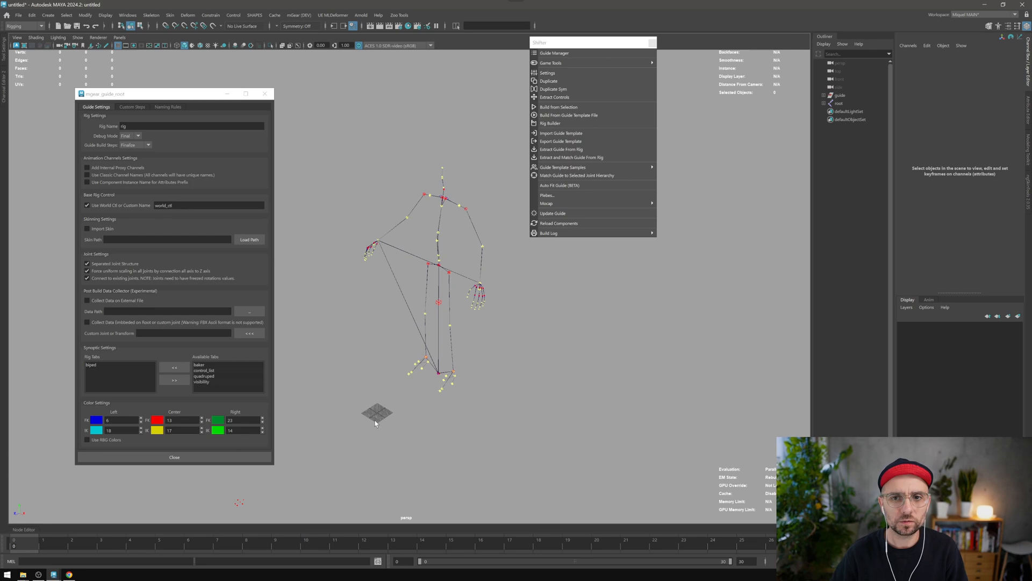